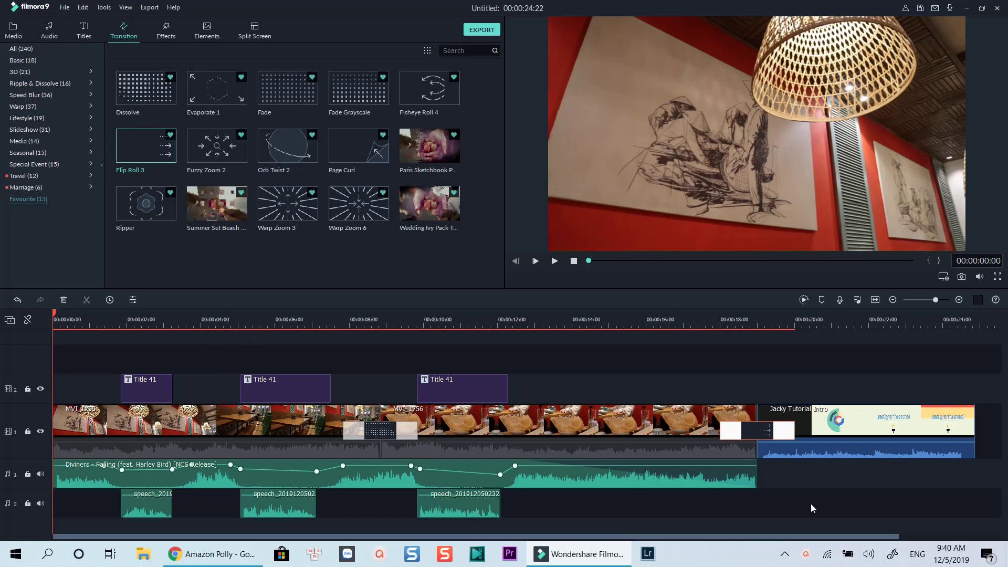
- Select and delete every clip on the timeline
left_click(578, 432)
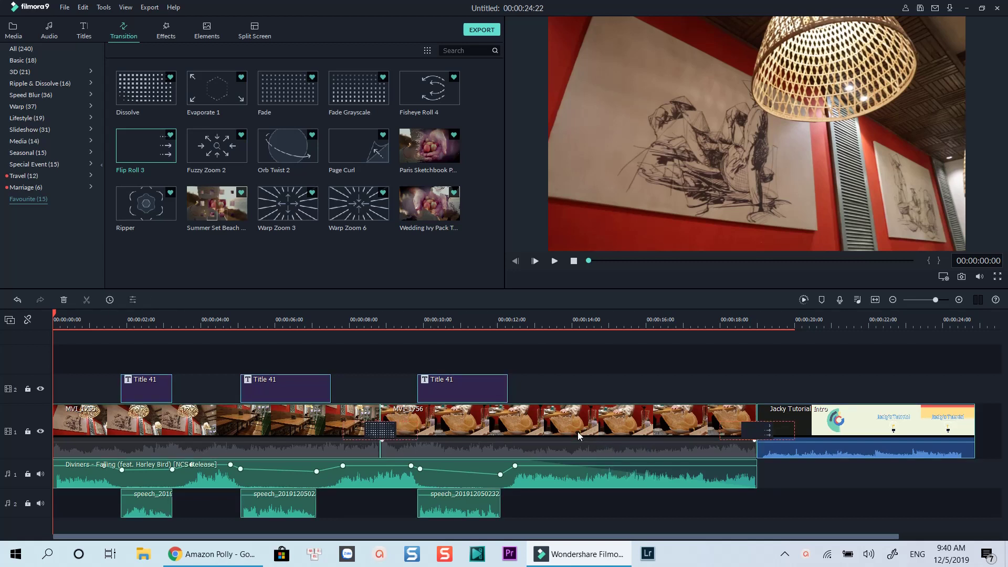
key("ctrl+a")
key("Delete")
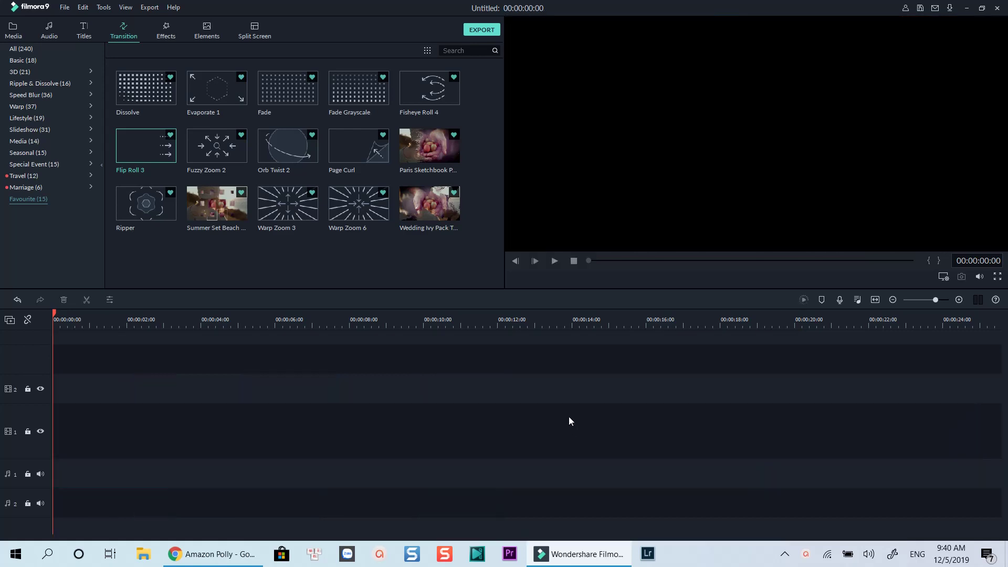
- Place MVI_1755 on video track 1 keeping project settings, then add MVI_1756 after it
left_click(13, 32)
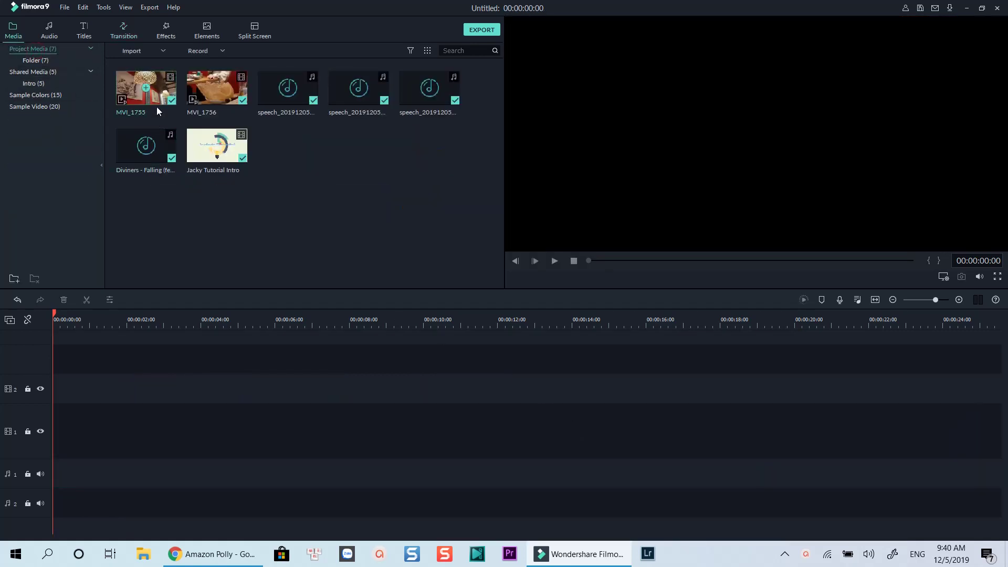
left_click_drag(149, 96, 55, 448)
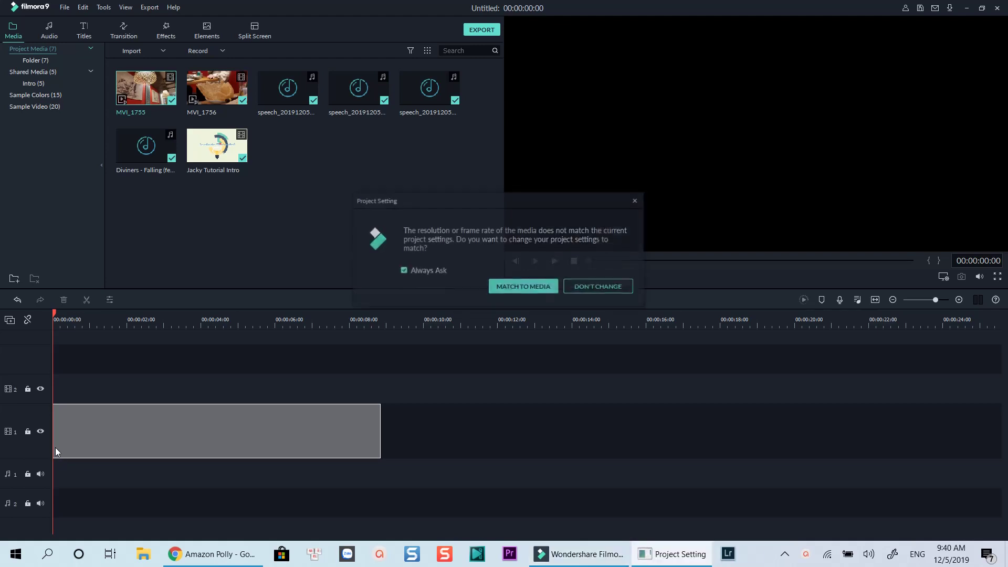
left_click(610, 291)
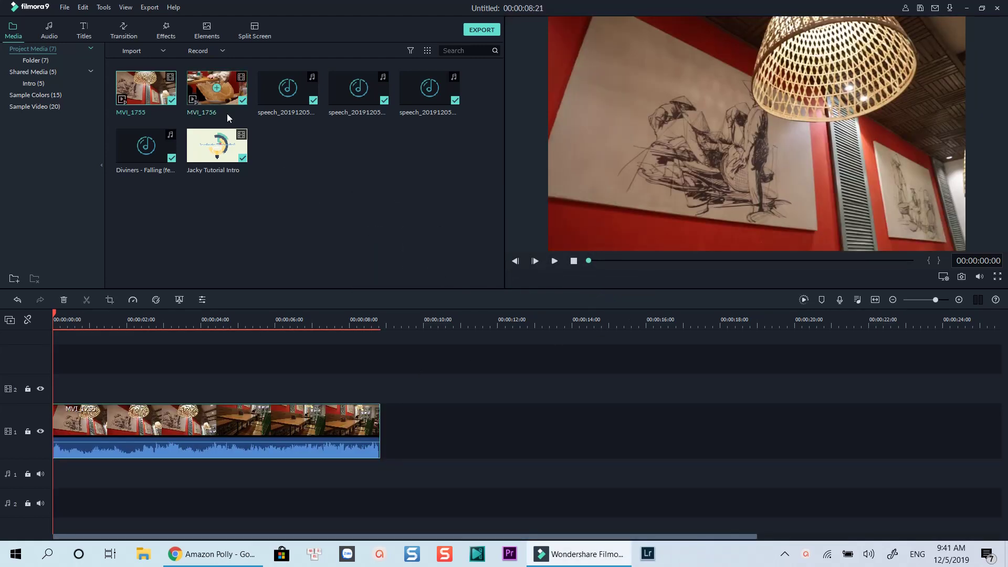
left_click_drag(222, 98, 384, 424)
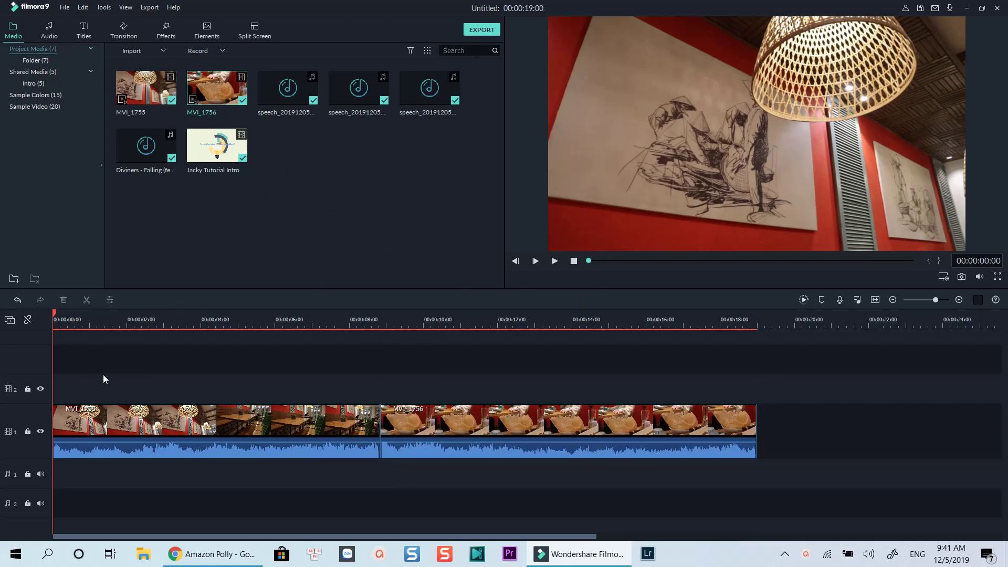
- Preview the timeline, then mute the audio of both MVI_1755 and MVI_1756
key("space")
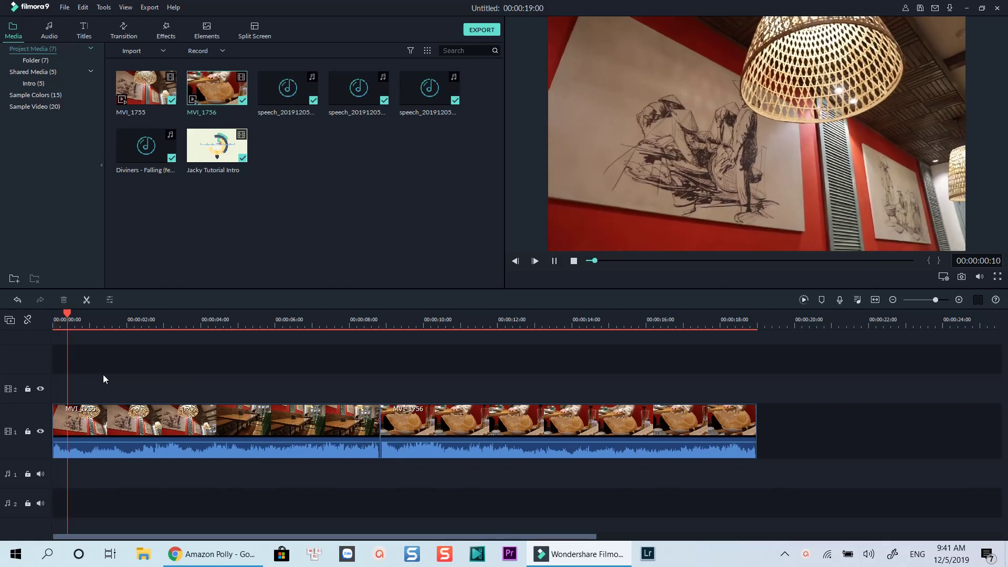
key("space")
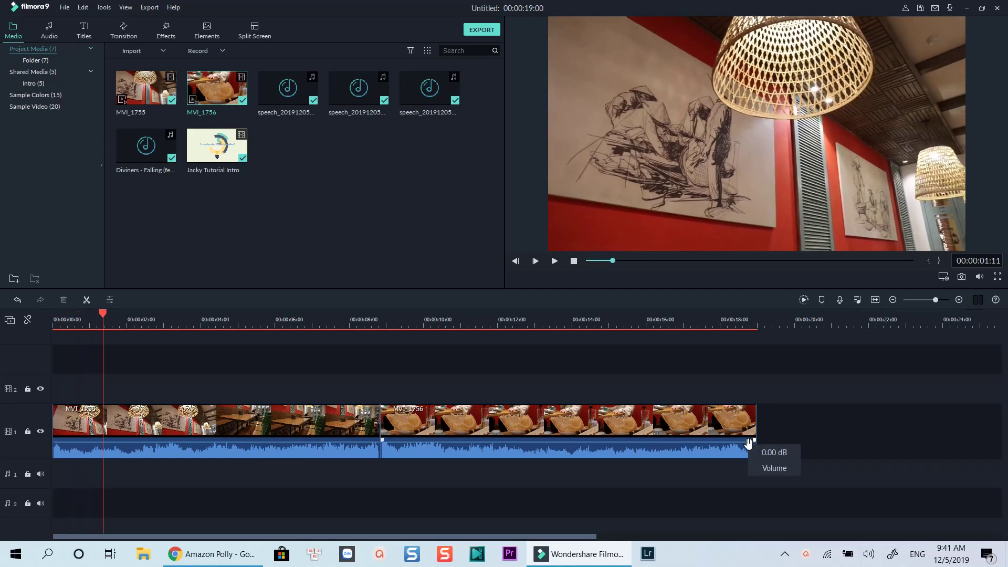
left_click_drag(796, 449, 258, 380)
right_click(304, 424)
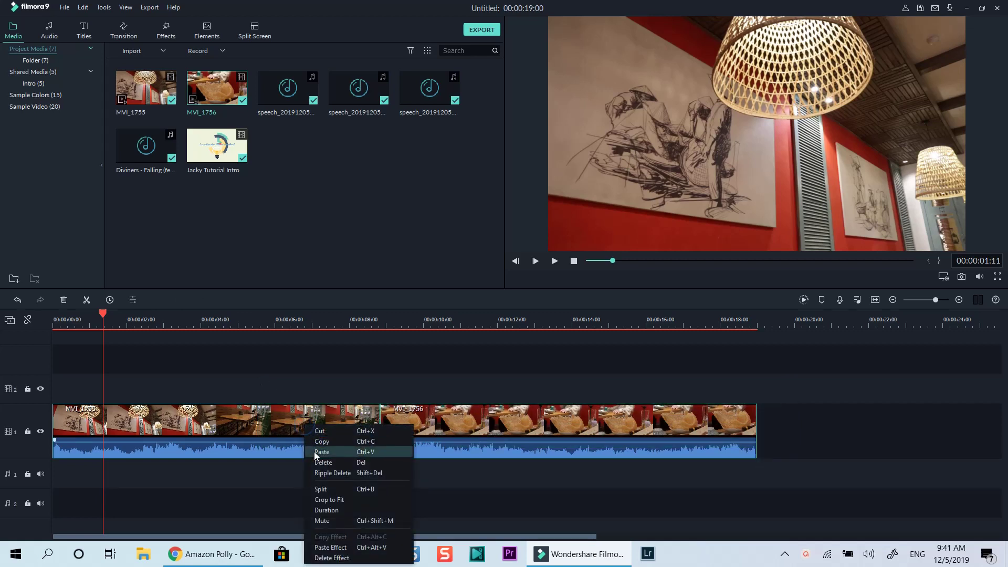
left_click(326, 521)
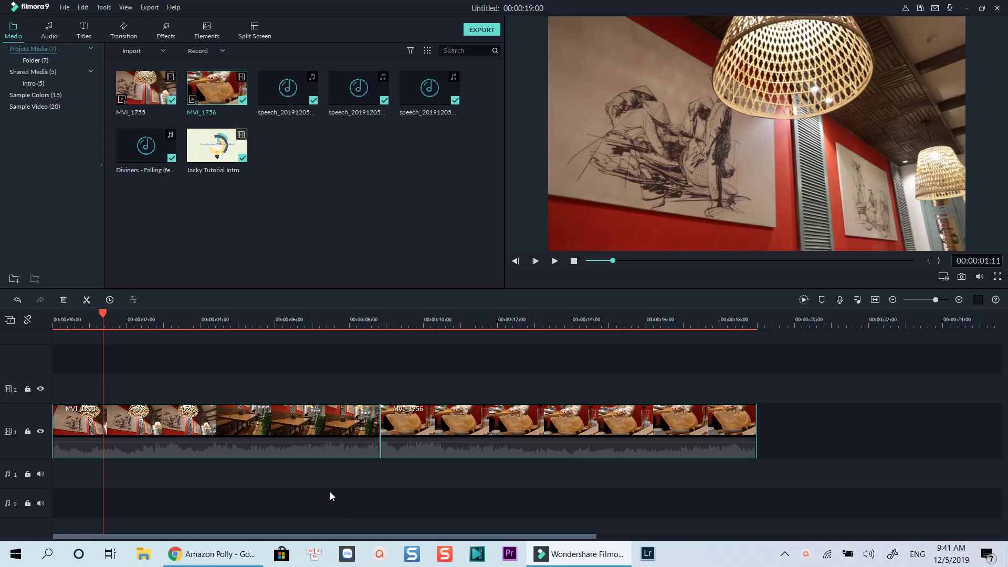
left_click(330, 492)
- Play again, unmute both clips, and select MVI_1755
key("space")
key("ctrl+a")
right_click(328, 496)
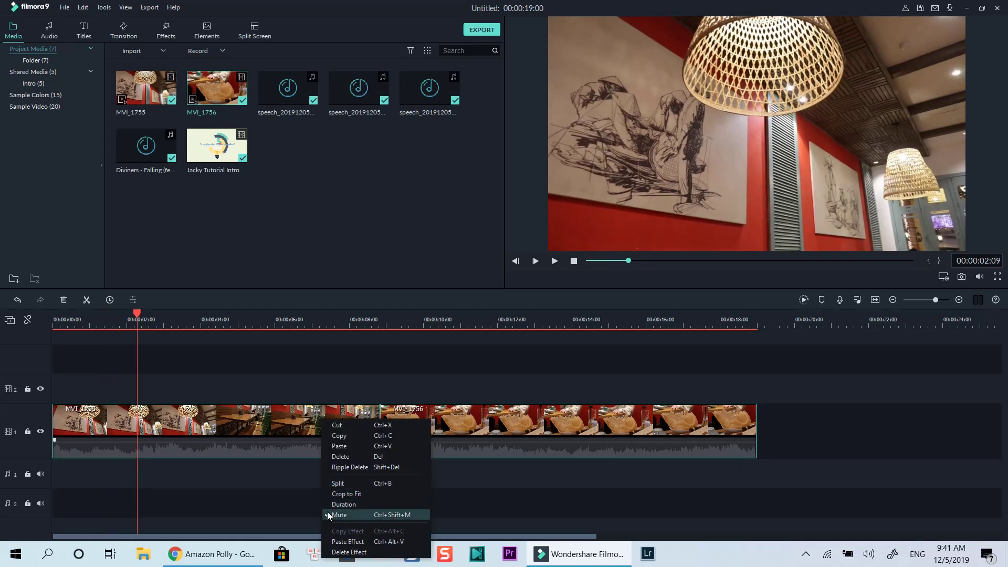
left_click(326, 512)
left_click(332, 500)
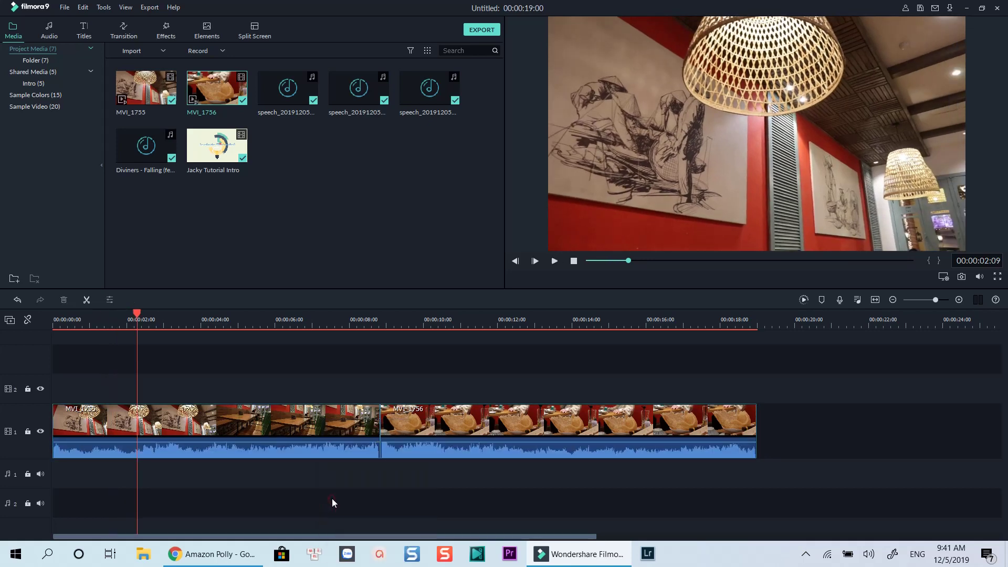
left_click(227, 427)
- Detach the audio from MVI_1755 and from MVI_1756
right_click(227, 427)
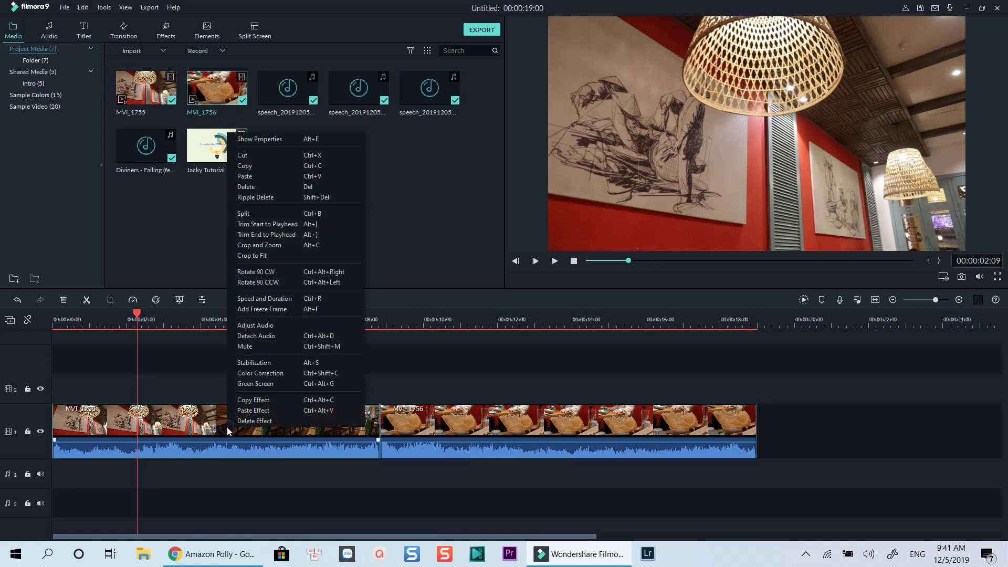
left_click(248, 339)
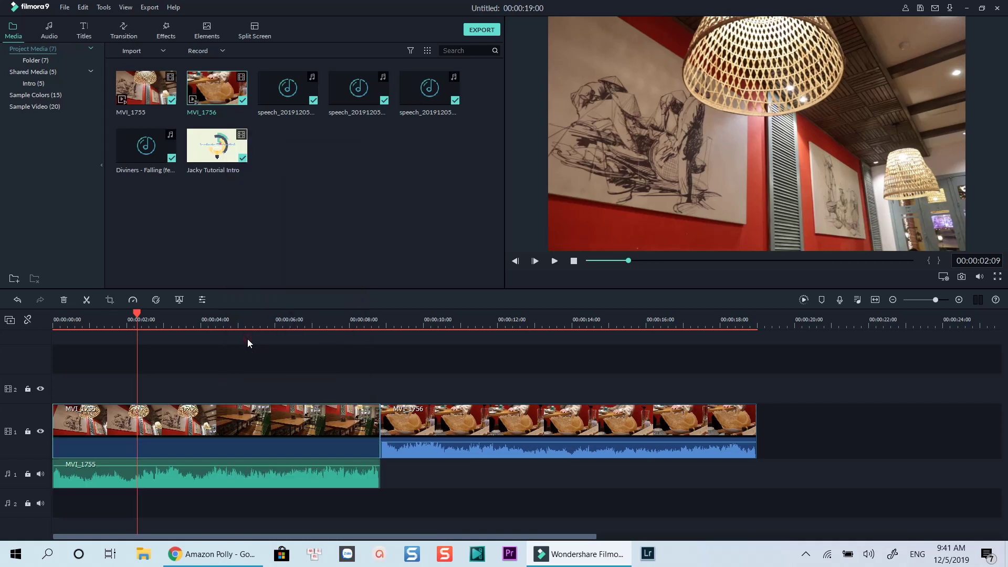
right_click(415, 419)
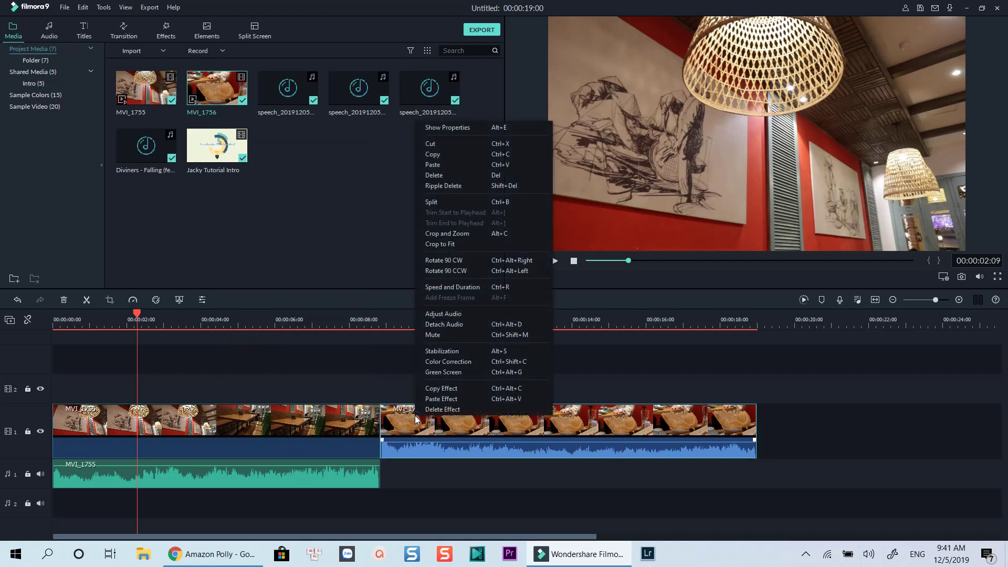
left_click(444, 324)
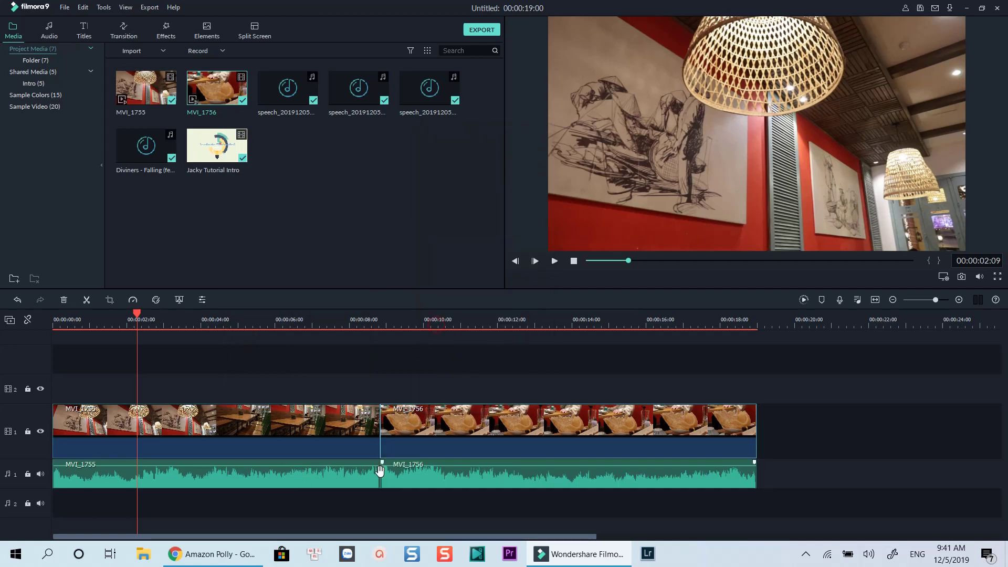
- Delete the detached audio clips from audio track 1
left_click_drag(421, 475, 361, 482)
right_click(373, 474)
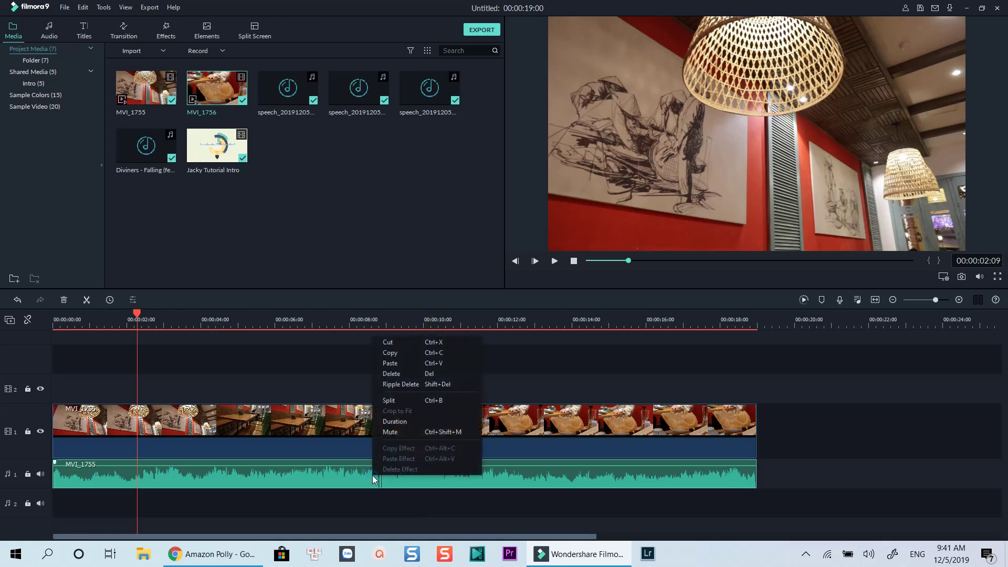
left_click(391, 374)
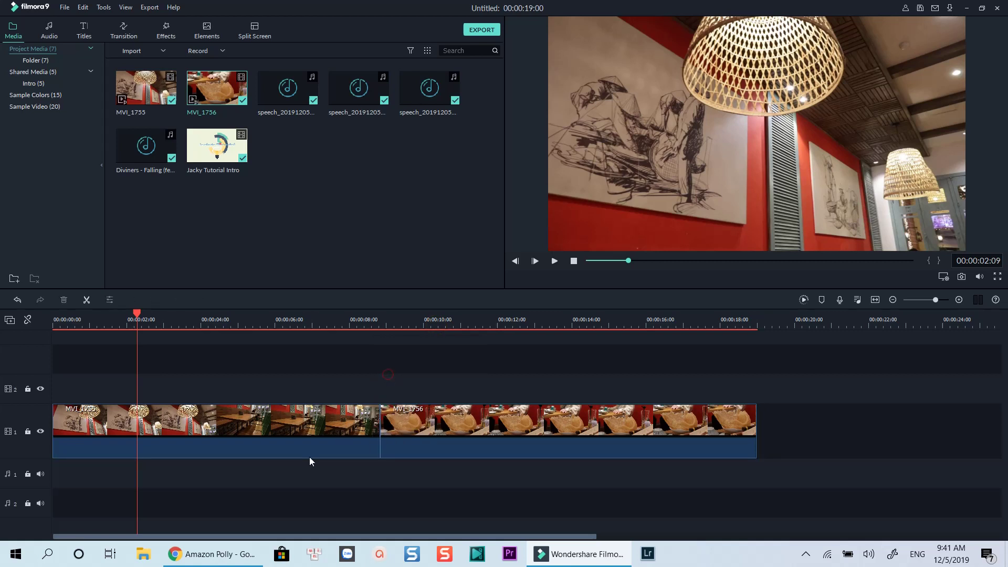
- Replay the edited clips from the start of the timeline
left_click(56, 326)
key("space")
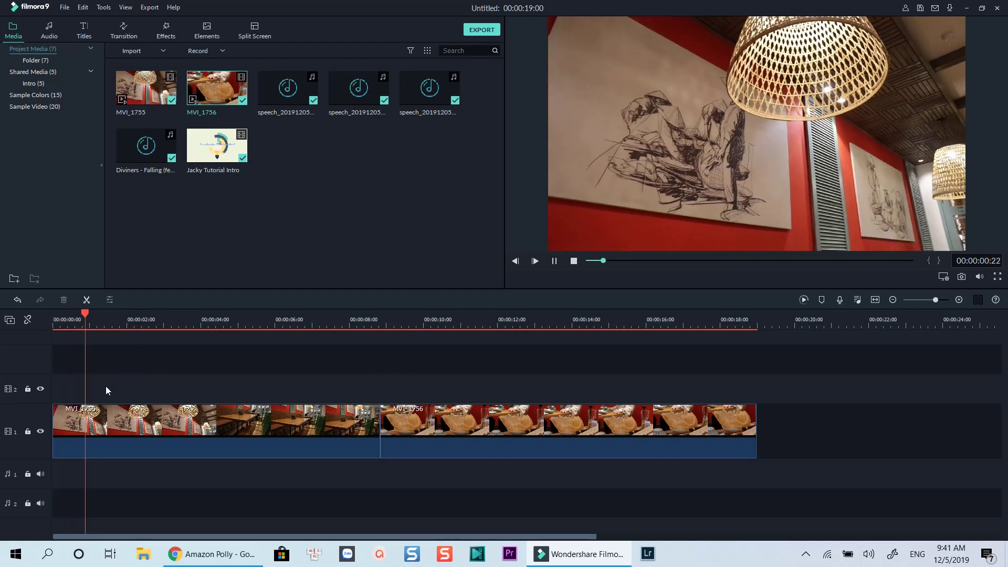
key("space")
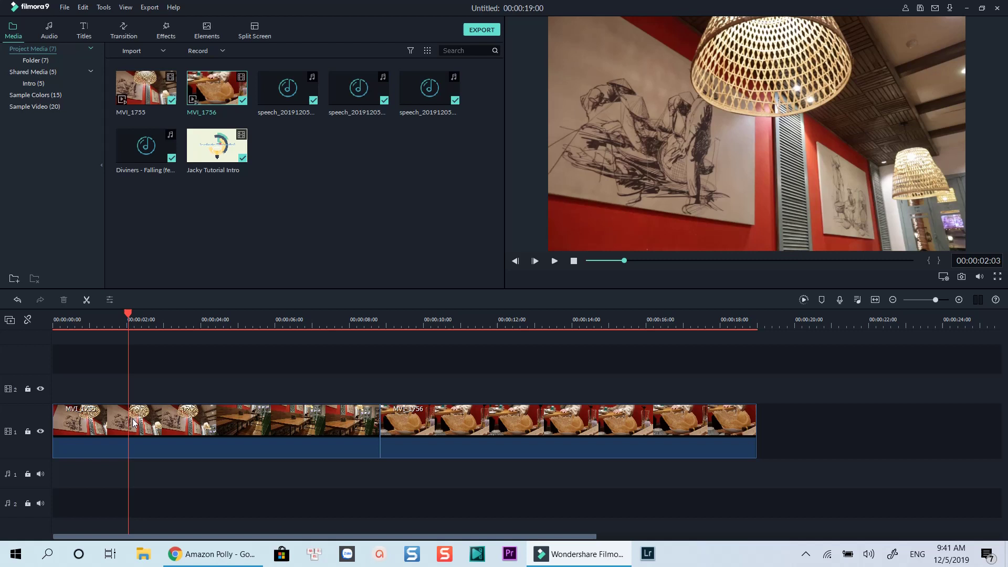
- Preview 'Diviners - Falling (feat. Harley Bird)' in My Music and drop it on audio track 1
left_click(50, 31)
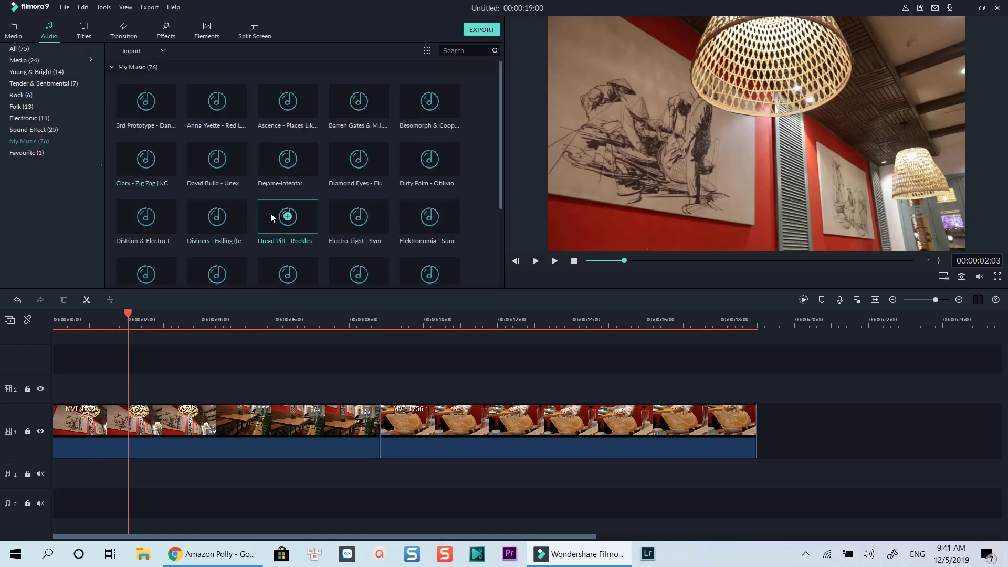
mouse_move(345, 188)
left_click(234, 228)
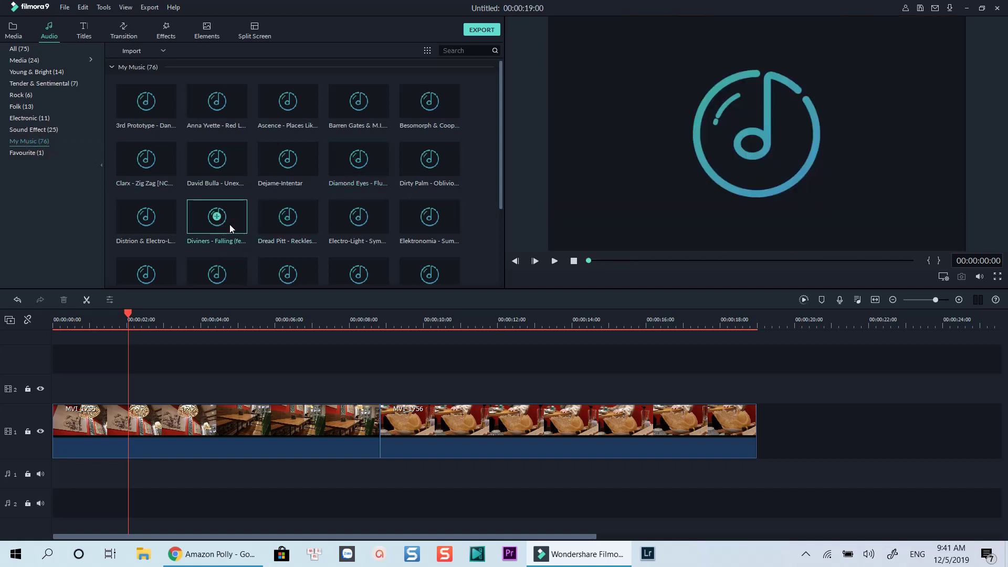
left_click_drag(228, 225, 52, 483)
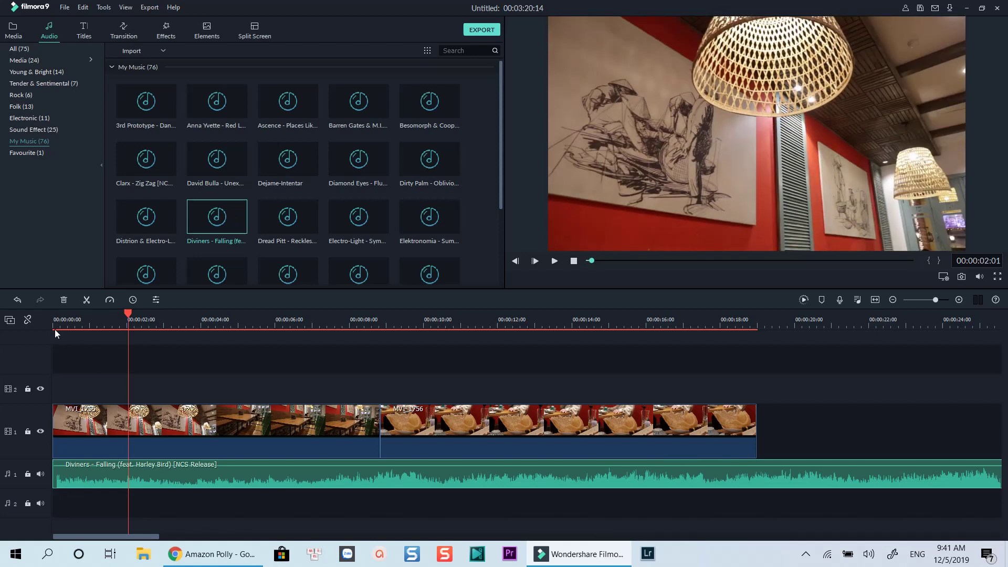
left_click(54, 329)
key("space")
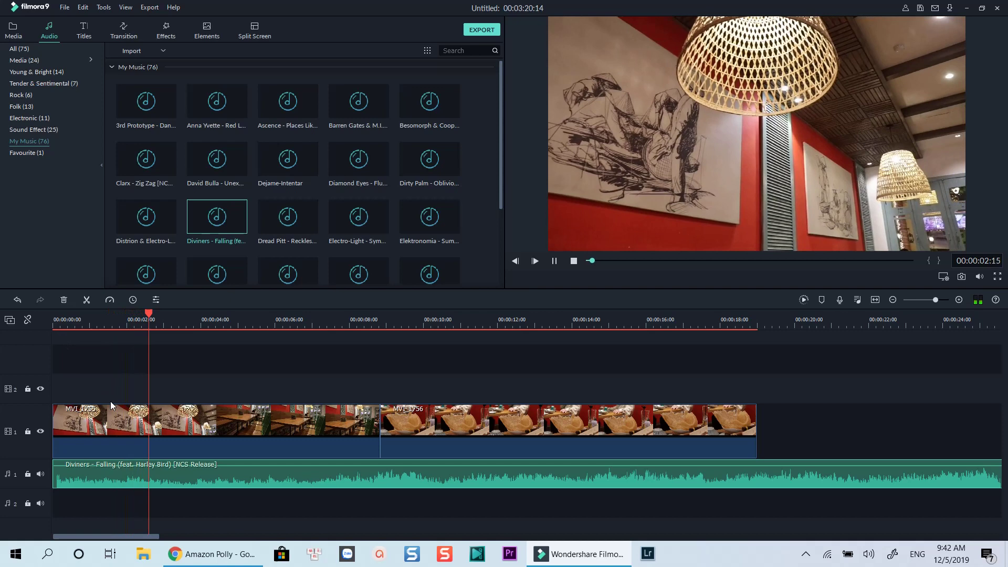
key("space")
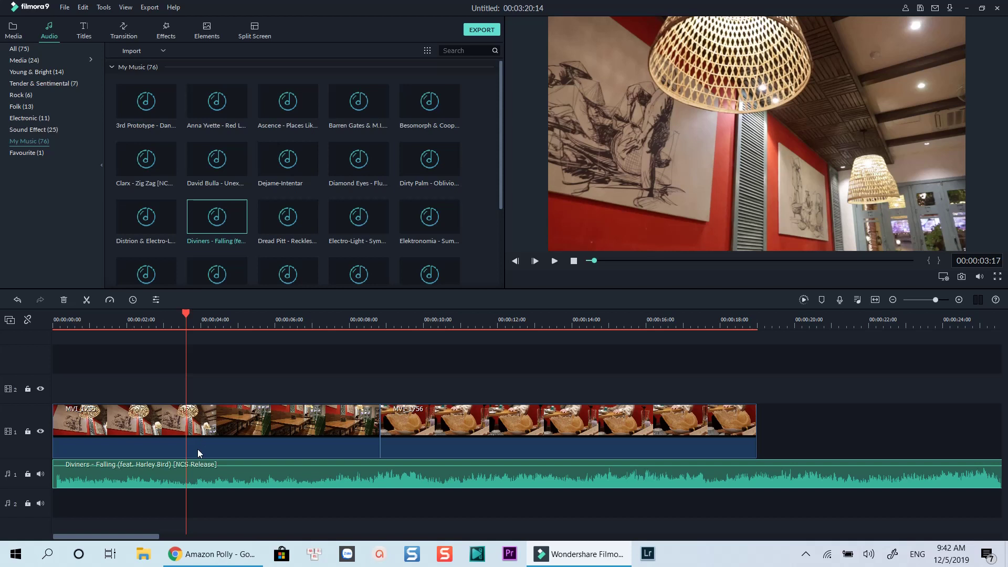
- Open Adjust Audio for the Diviners music clip and set the playhead near 3.6 seconds
right_click(194, 475)
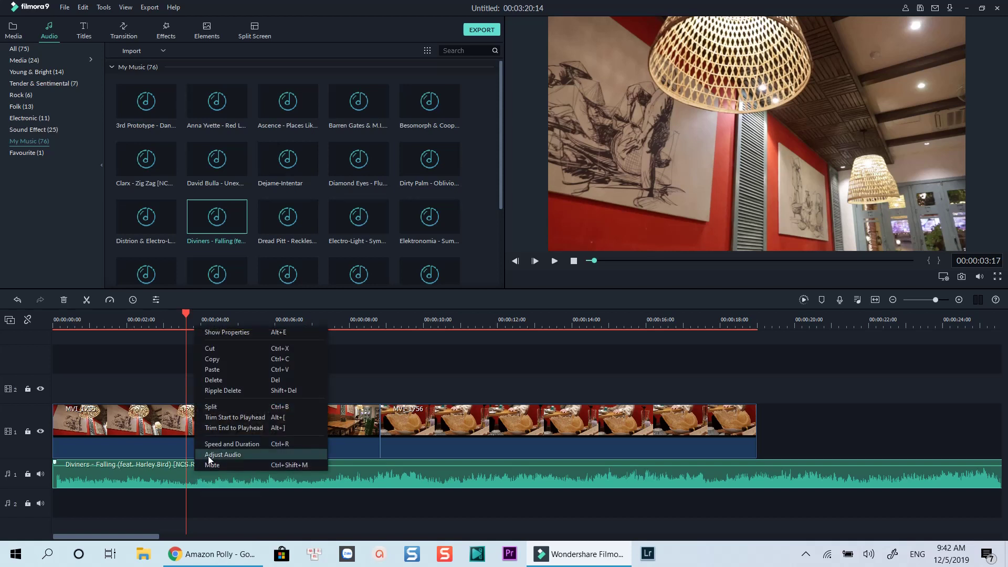
left_click(208, 455)
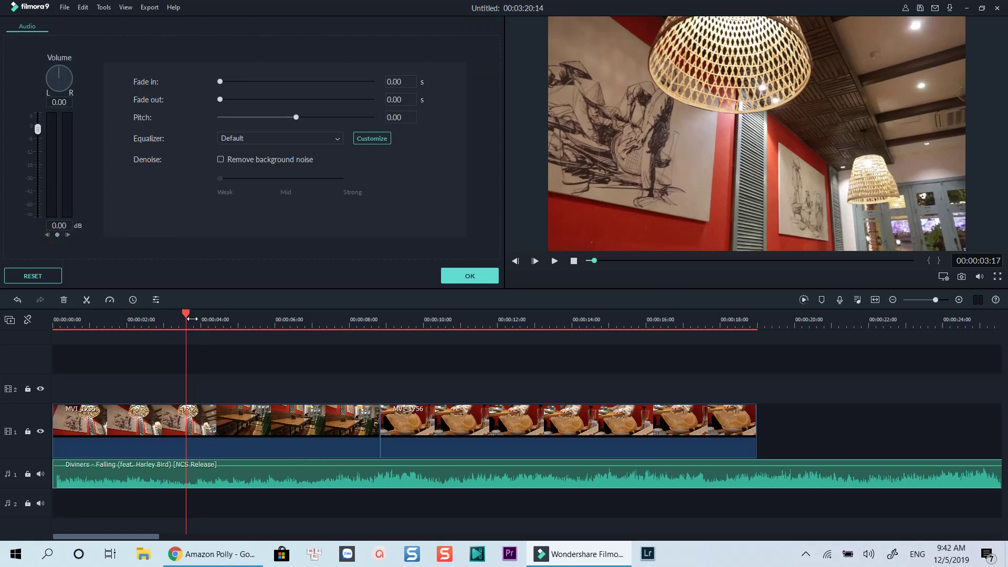
left_click_drag(188, 317, 167, 319)
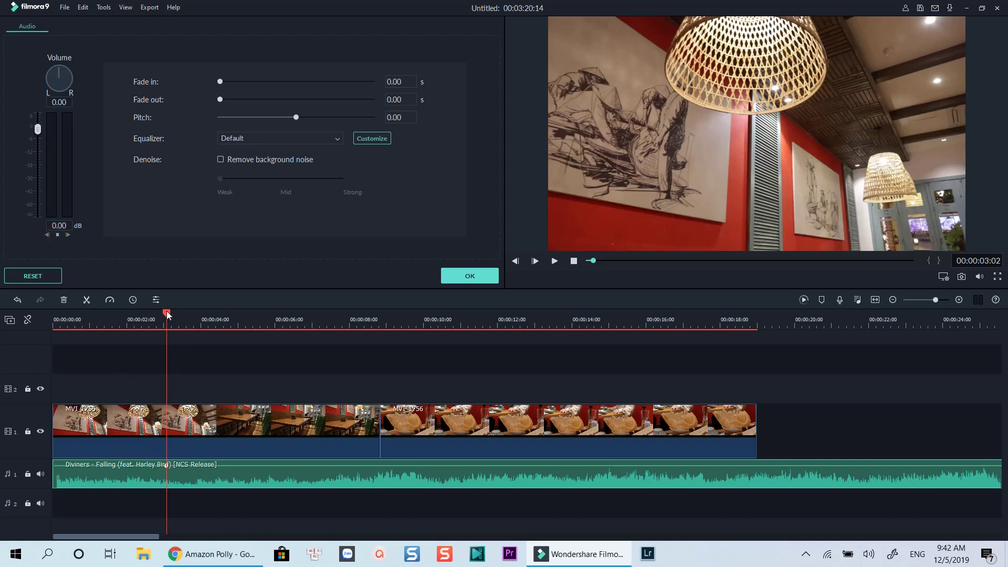
left_click_drag(168, 314, 189, 315)
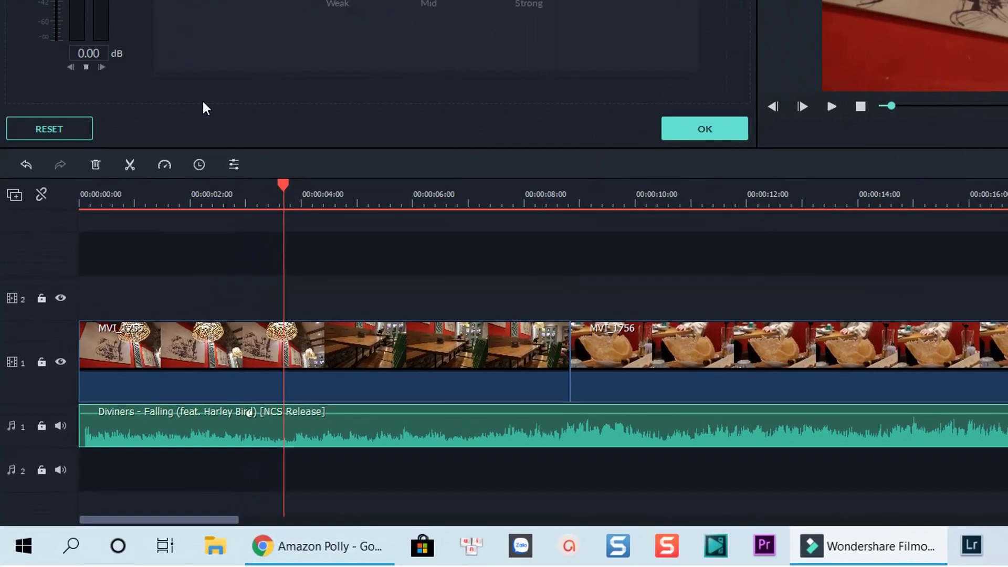
- Set the music volume to 3.59 dB and add three volume keyframes between about 3 and 4.3 seconds
left_click_drag(256, 415, 251, 414)
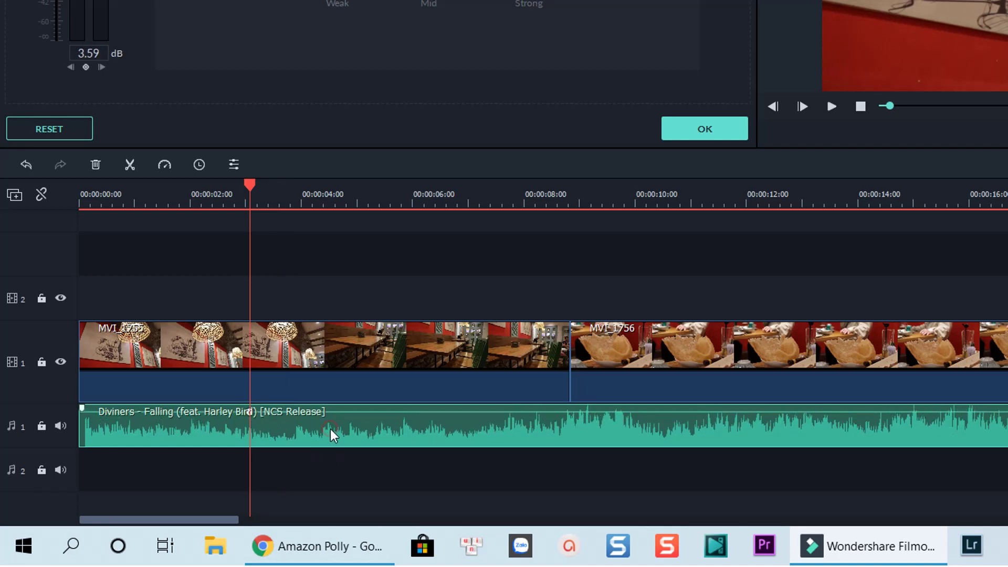
left_click(86, 66)
left_click_drag(251, 185, 275, 178)
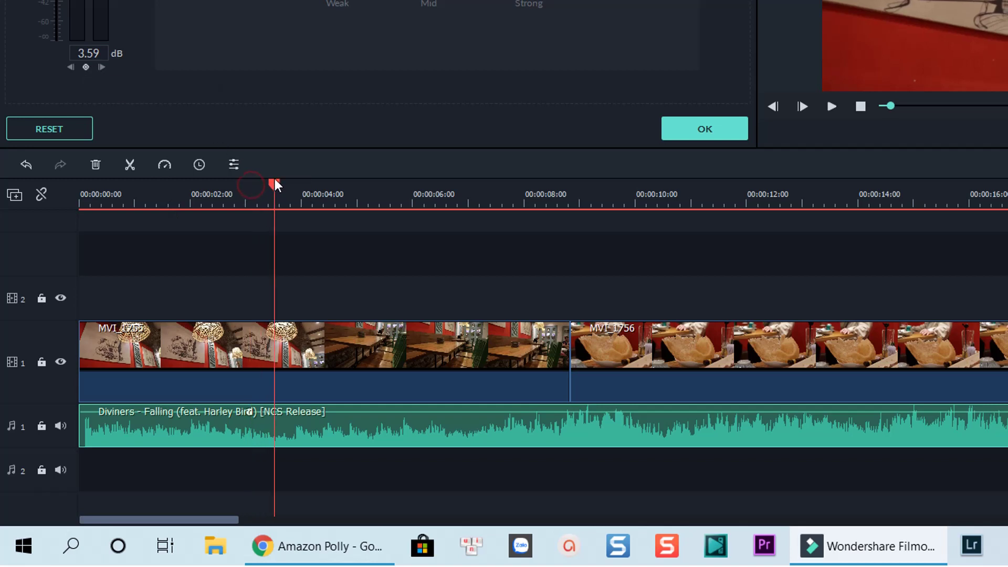
left_click(85, 67)
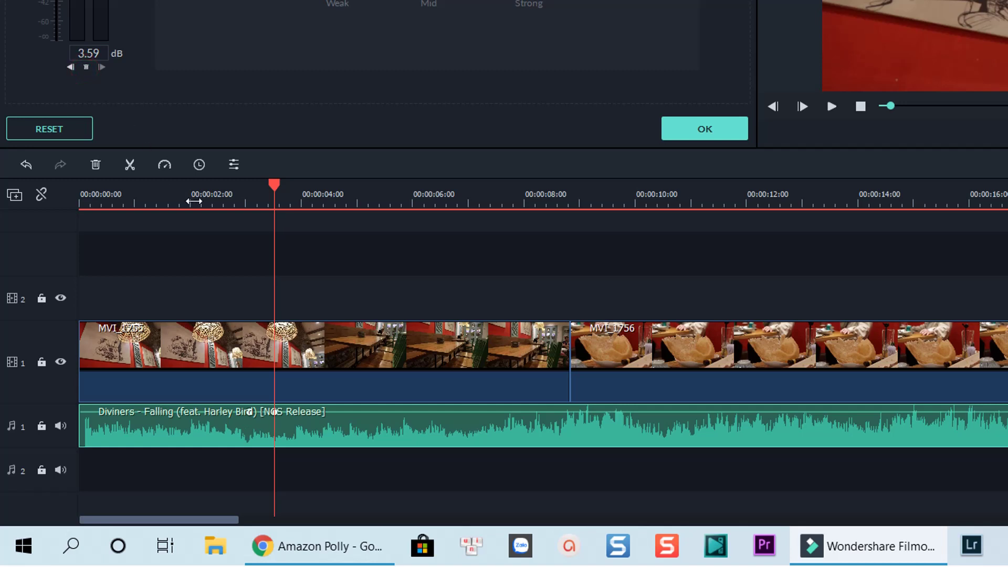
mouse_move(275, 413)
left_click_drag(274, 182, 339, 185)
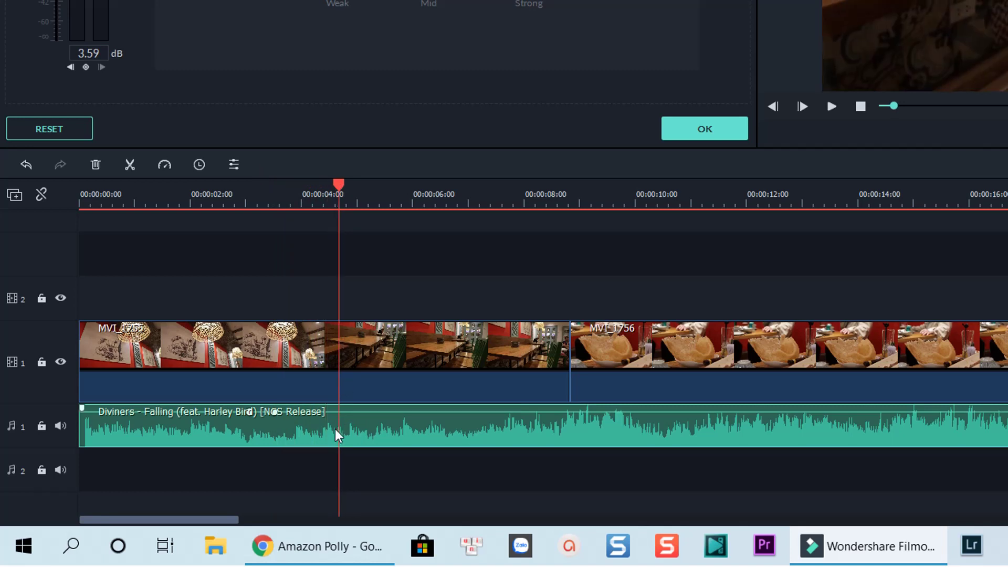
left_click(348, 421)
left_click(85, 67)
left_click_drag(339, 184, 371, 184)
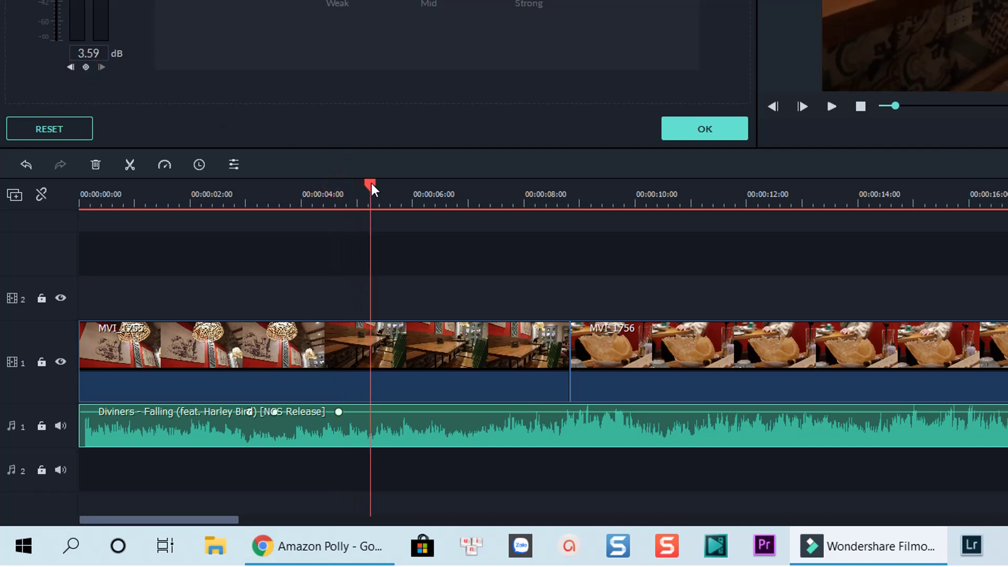
- Add a keyframe near 5 s and pull the 3 s and 4 s keyframes down to about -18 and -23 dB
left_click(85, 67)
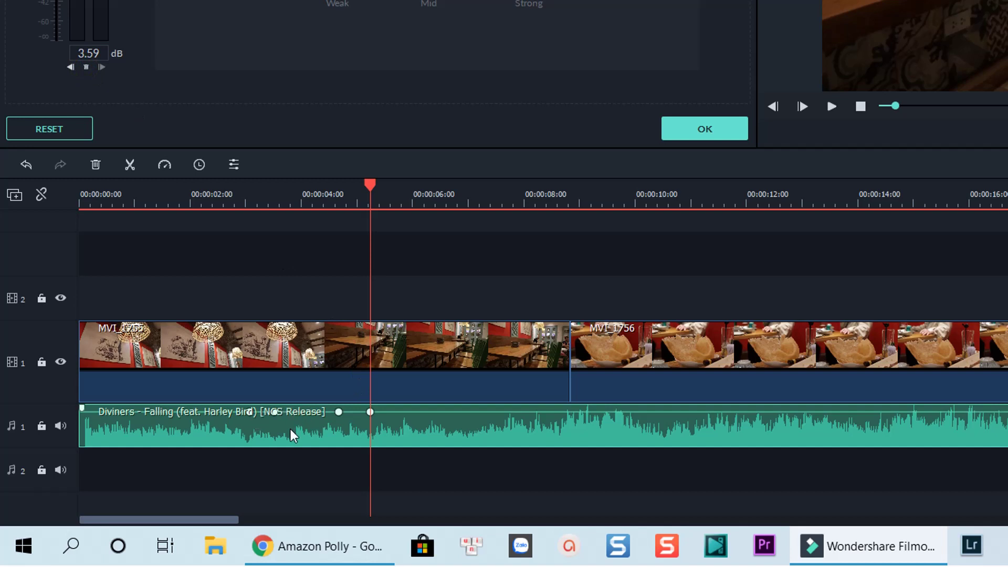
mouse_move(272, 412)
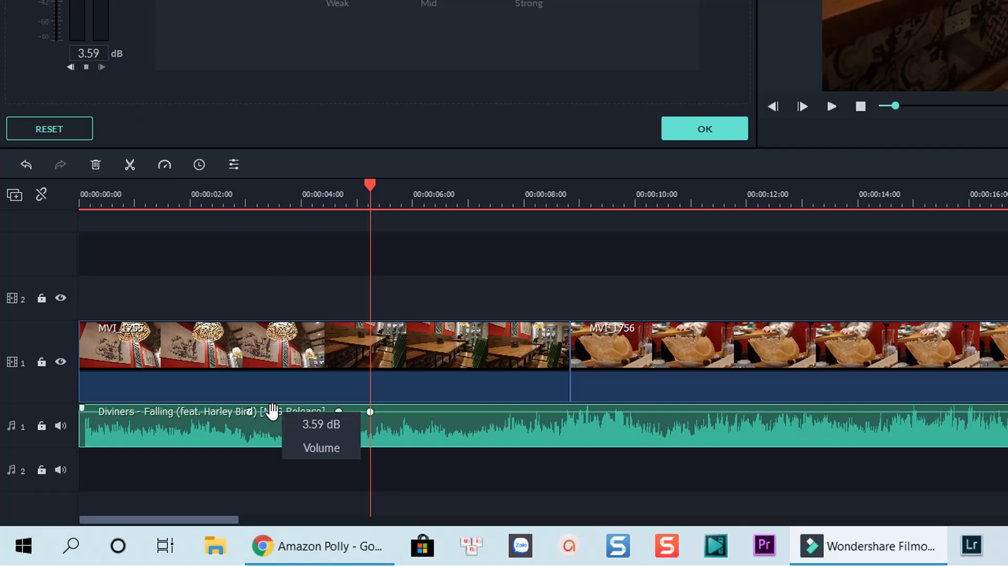
left_click(272, 411)
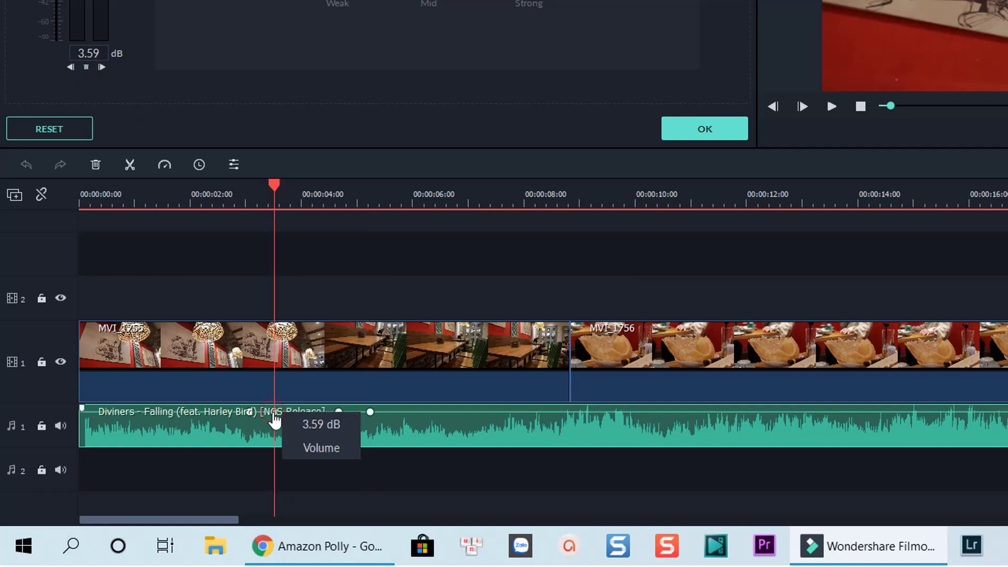
left_click_drag(272, 411, 272, 420)
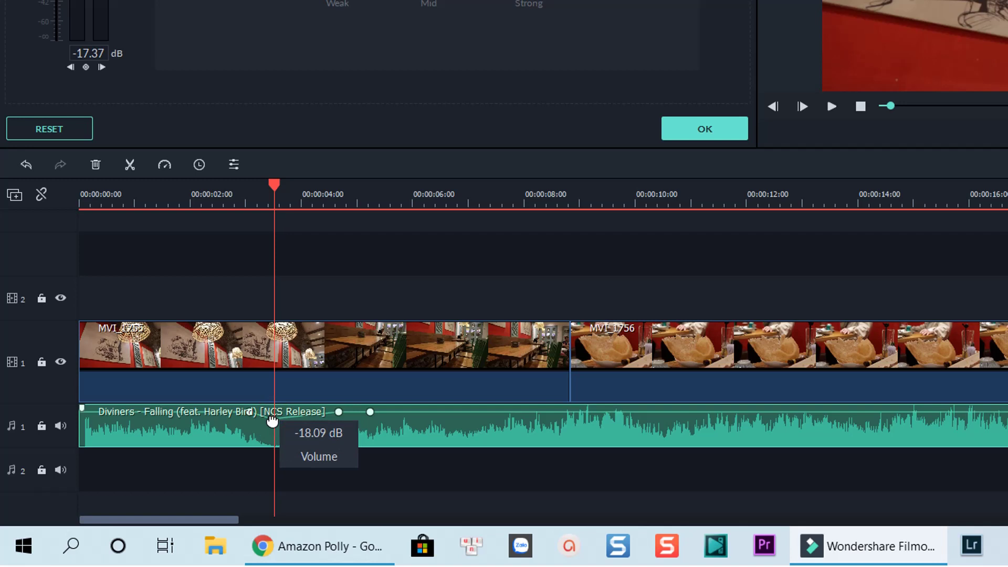
left_click(336, 411)
left_click_drag(336, 411, 340, 422)
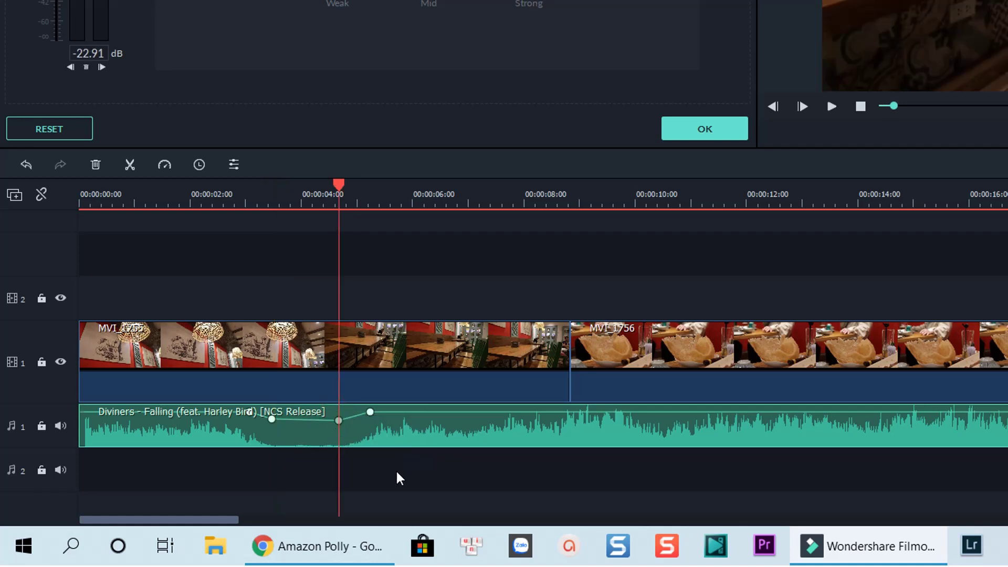
- Play from about 1.5 s and drag a volume keyframe to make the dip more gradual
left_click(191, 201)
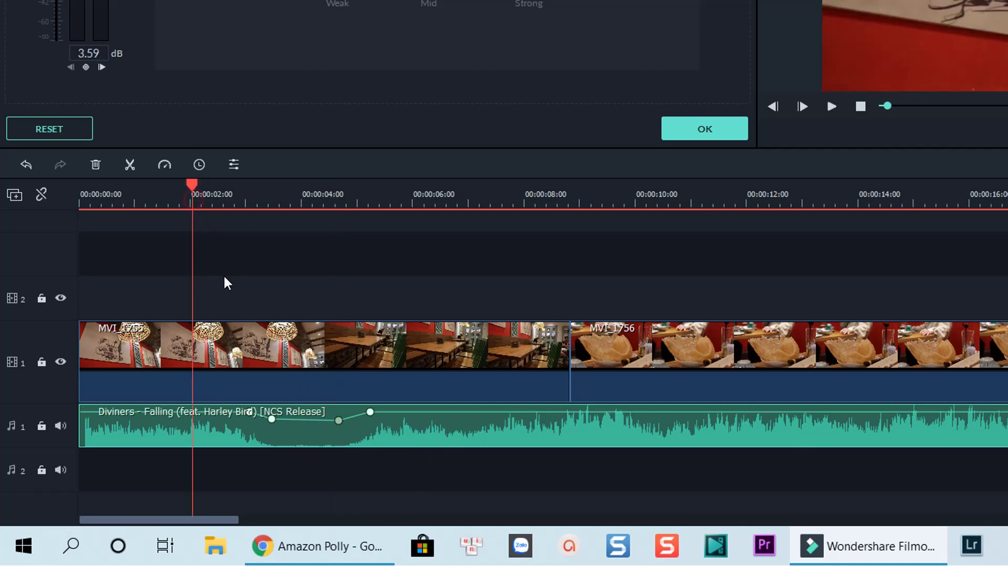
key("space")
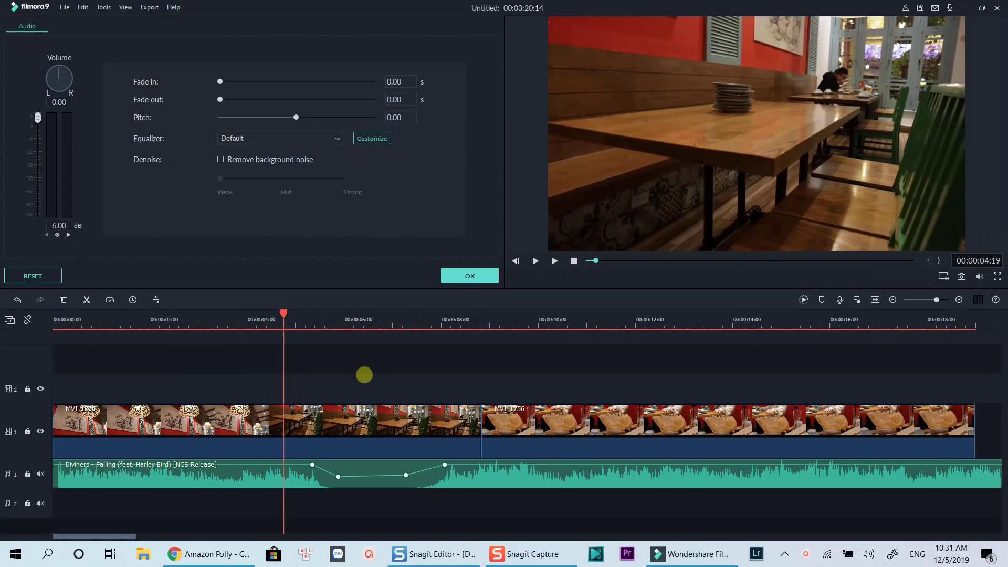
mouse_move(319, 464)
left_mouse_down()
mouse_move(280, 464)
mouse_move(332, 474)
mouse_move(326, 467)
mouse_move(301, 482)
mouse_move(668, 468)
mouse_move(219, 464)
mouse_move(325, 467)
left_mouse_up()
left_click(314, 466)
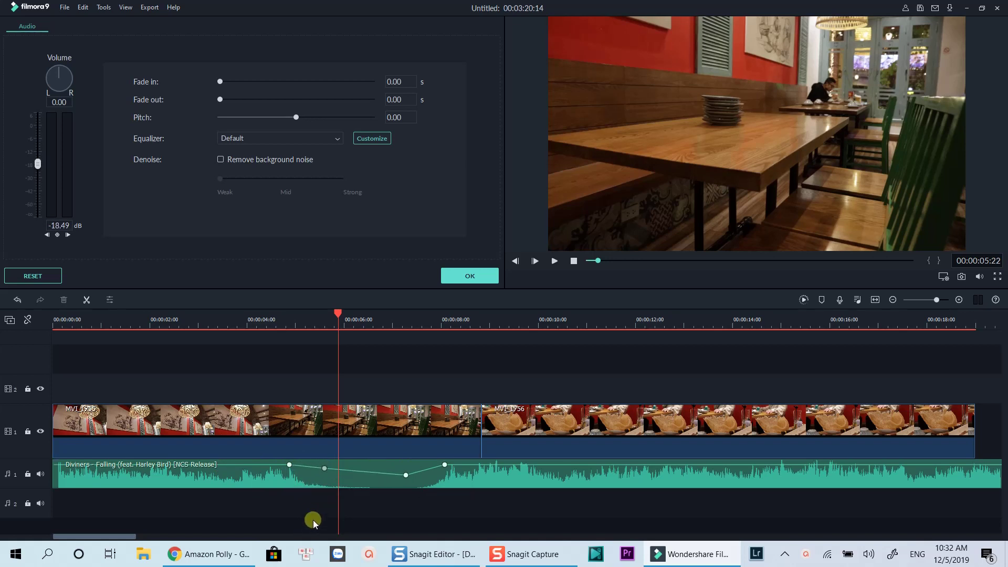